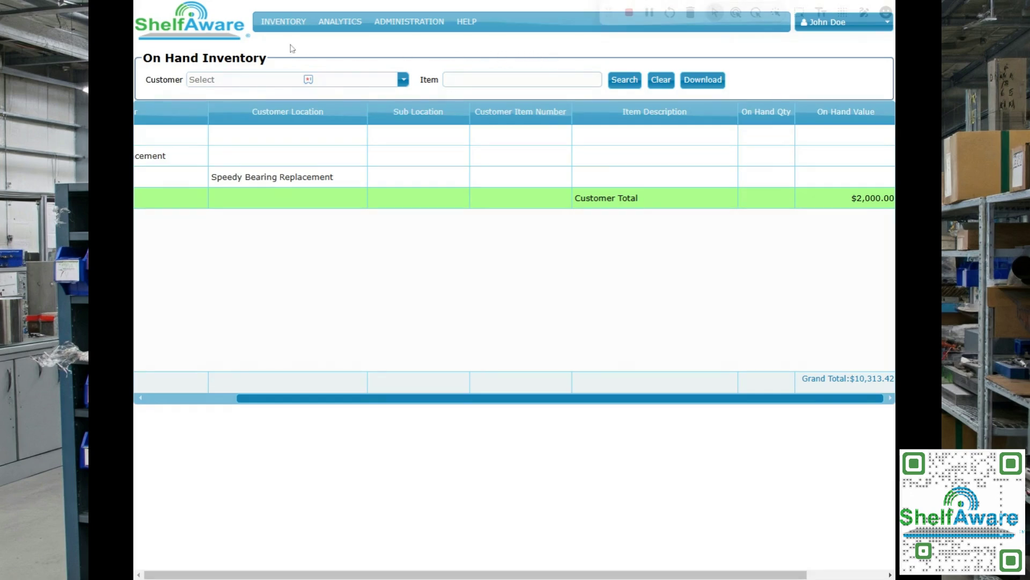
# Start a new order with Demo Mfg Inc. as both the customer and the location.
pyautogui.click(285, 24)
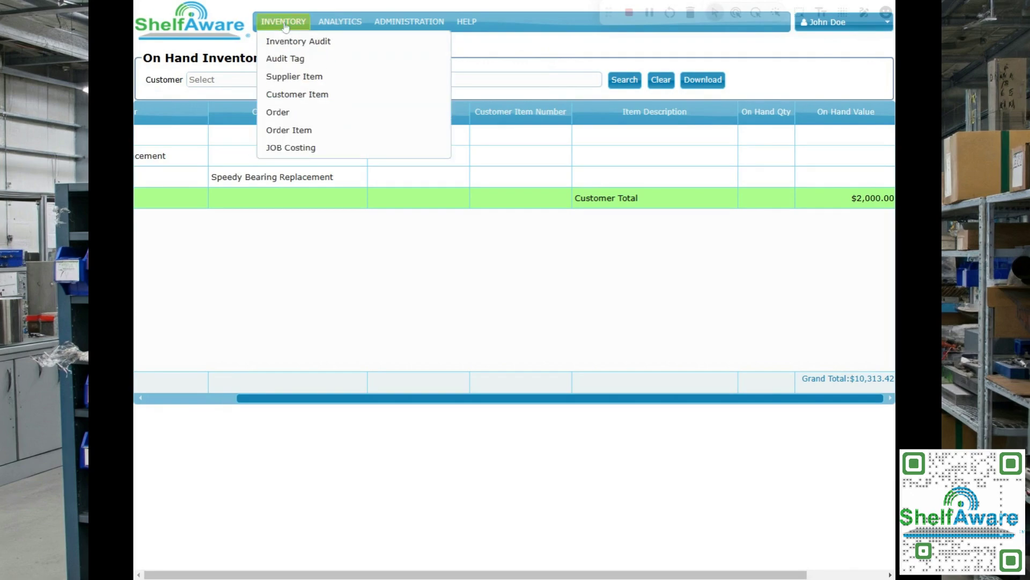
pyautogui.click(288, 114)
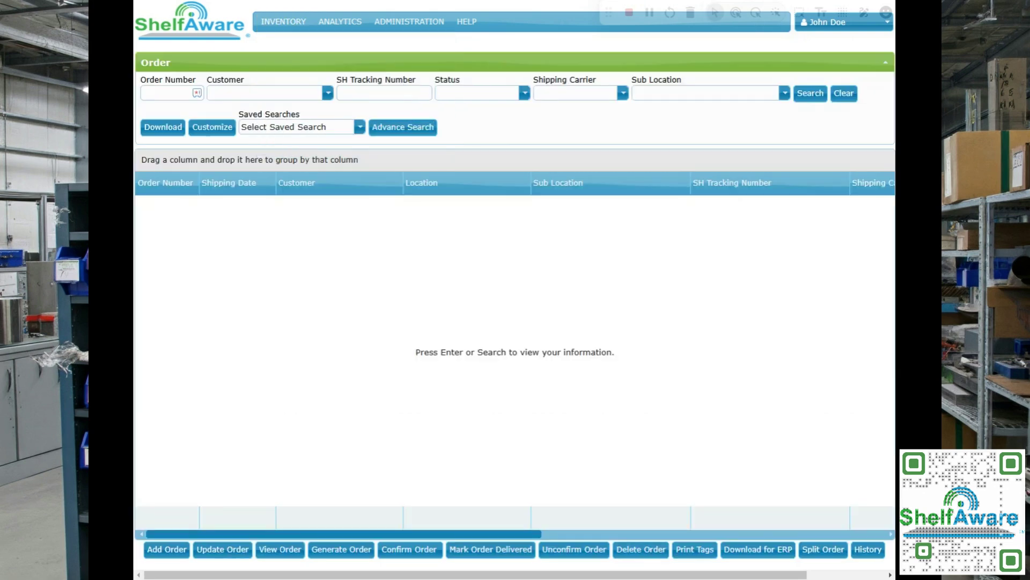
pyautogui.click(168, 552)
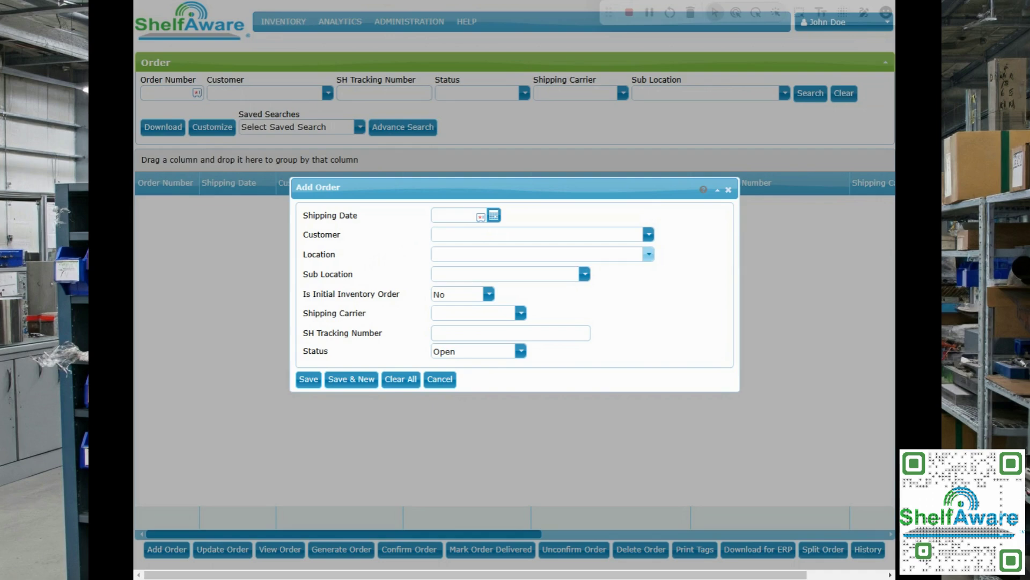
pyautogui.click(648, 235)
pyautogui.click(461, 250)
pyautogui.click(649, 254)
pyautogui.click(472, 269)
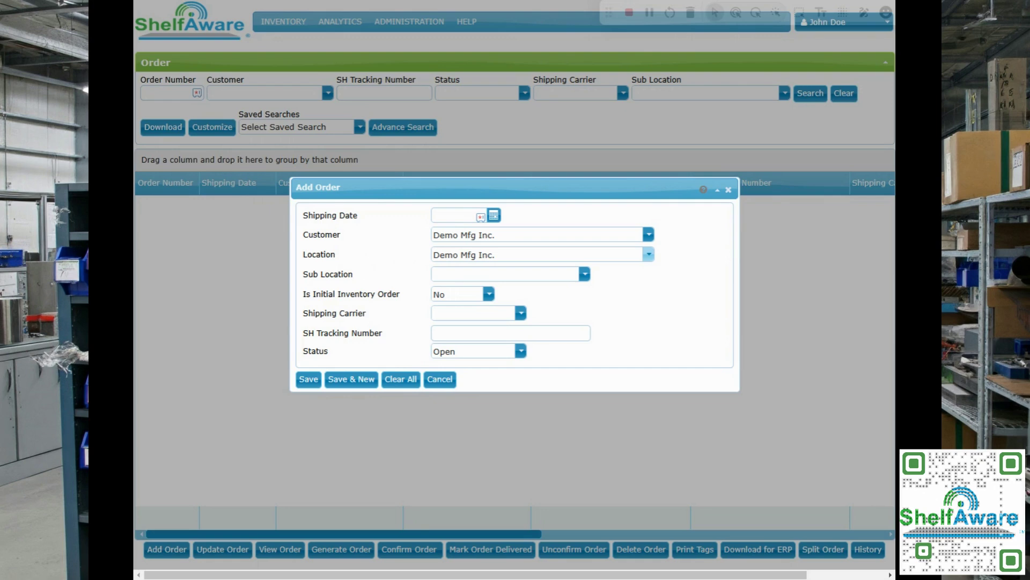
# Set the new order's sub location to Shop Floor and save the order.
pyautogui.click(585, 274)
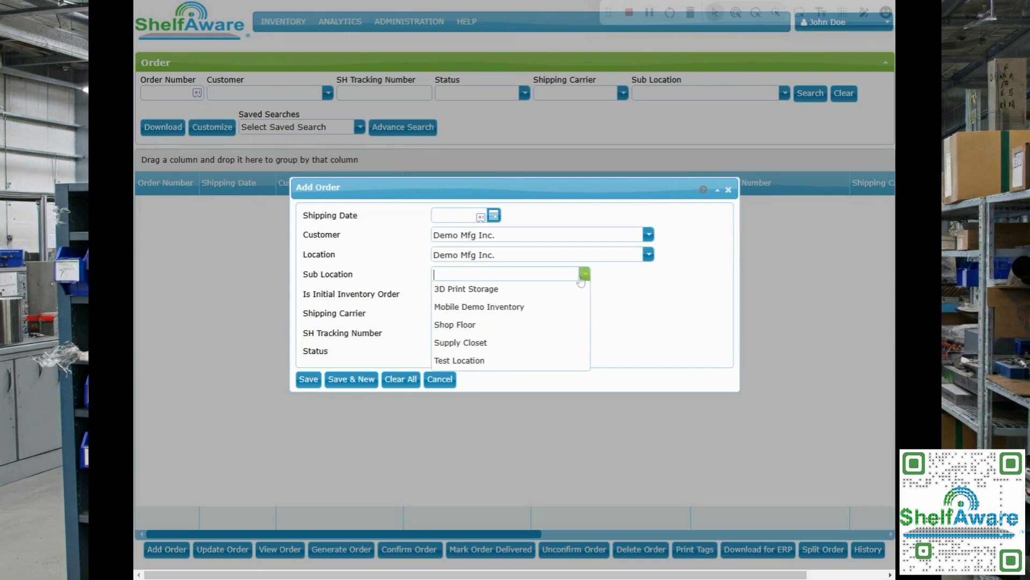
pyautogui.click(486, 328)
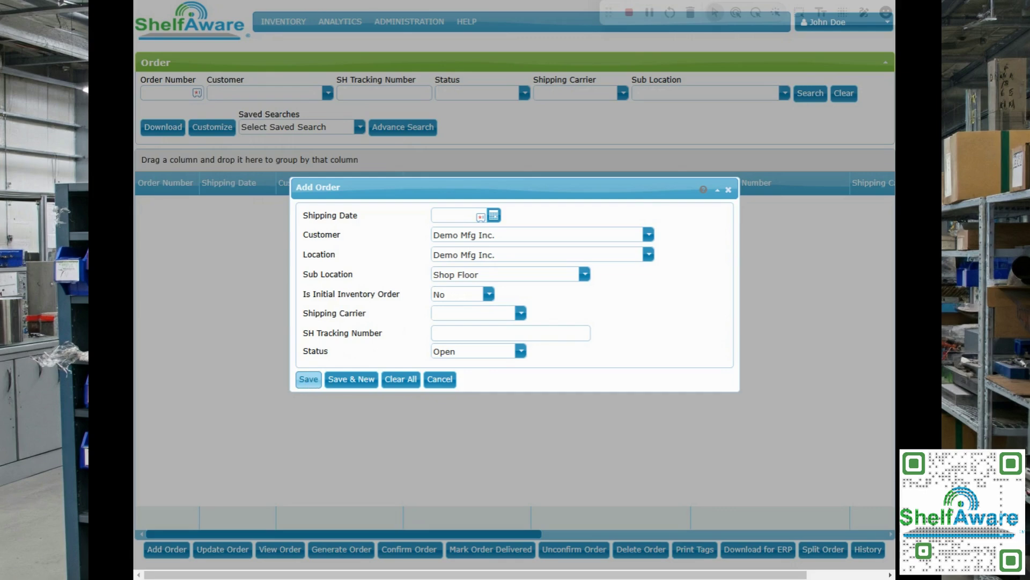
pyautogui.click(309, 379)
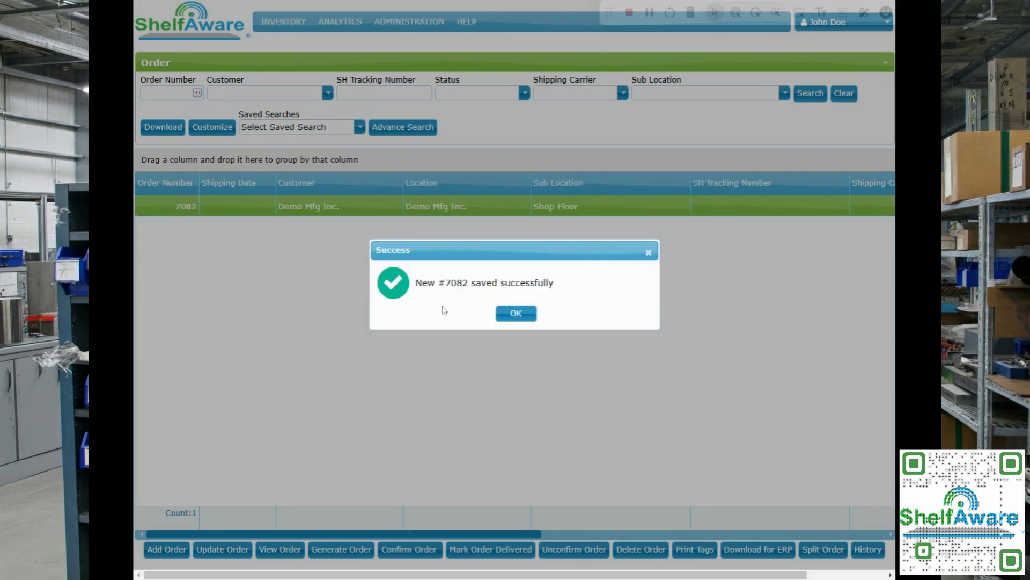
pyautogui.moveTo(445, 283); pyautogui.dragTo(469, 284)
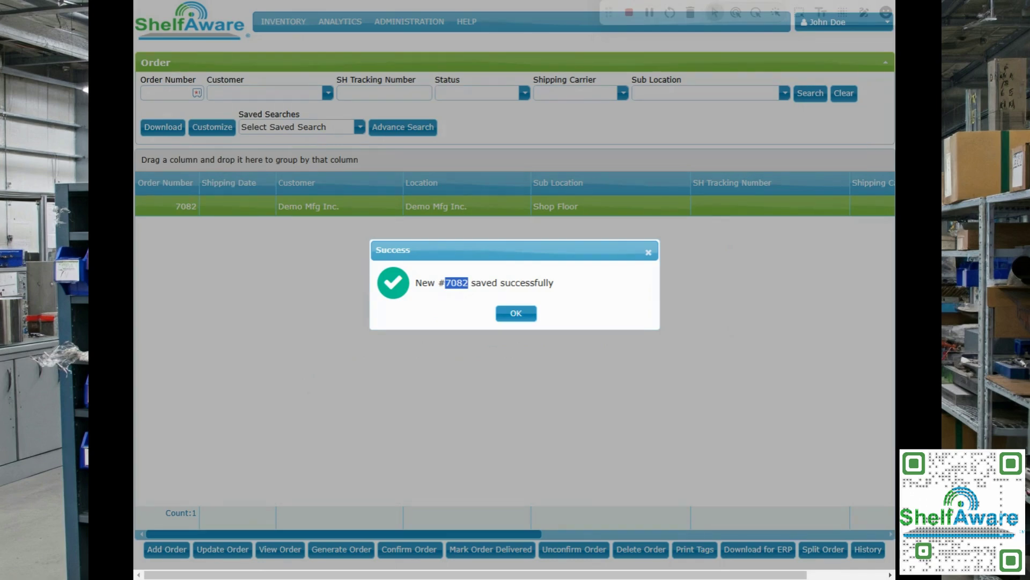
pyautogui.click(516, 314)
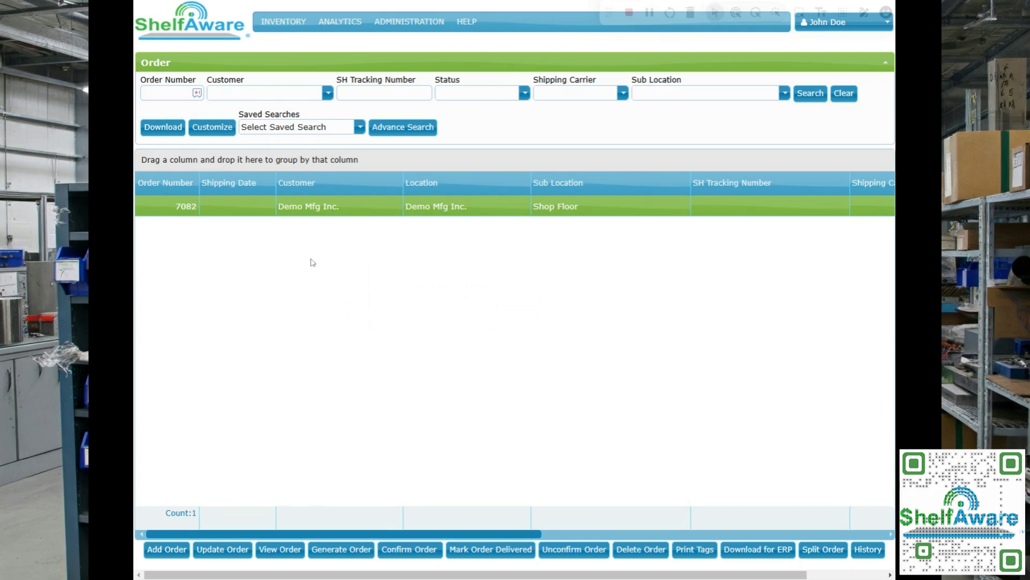
# Start a new order item and assign it to the newly created Demo Mfg Inc. order.
pyautogui.moveTo(286, 26)
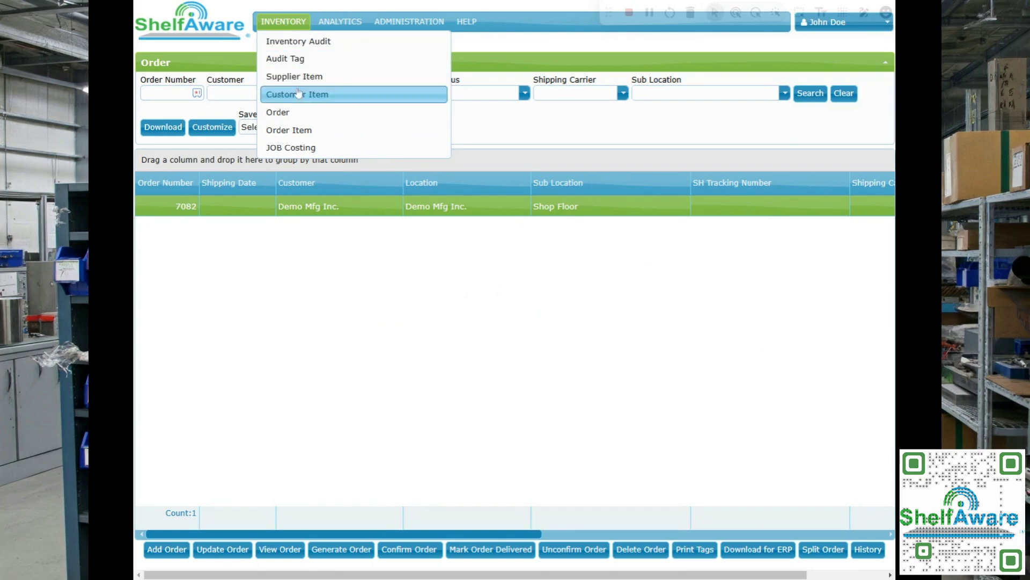
pyautogui.click(319, 133)
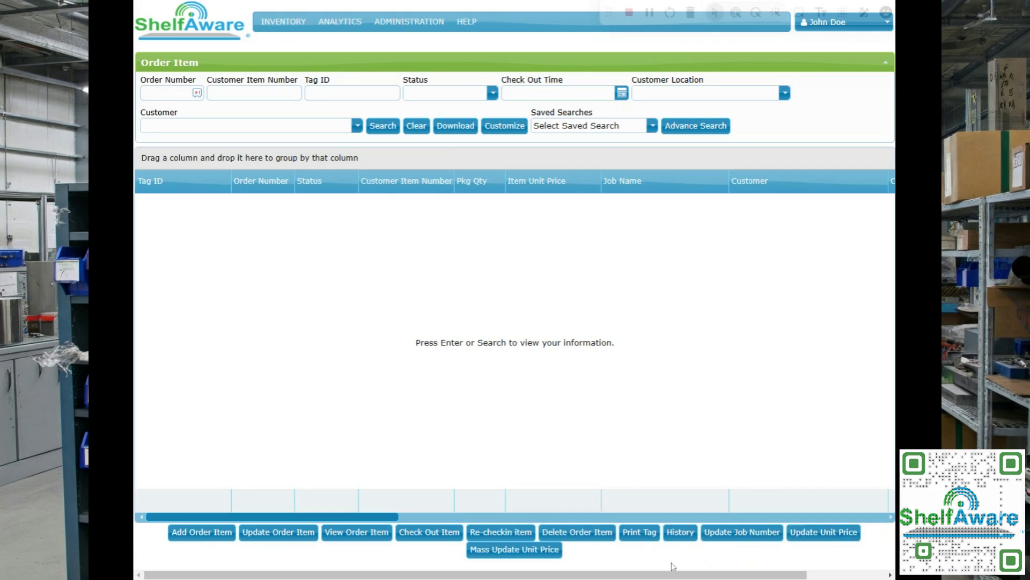
pyautogui.click(218, 534)
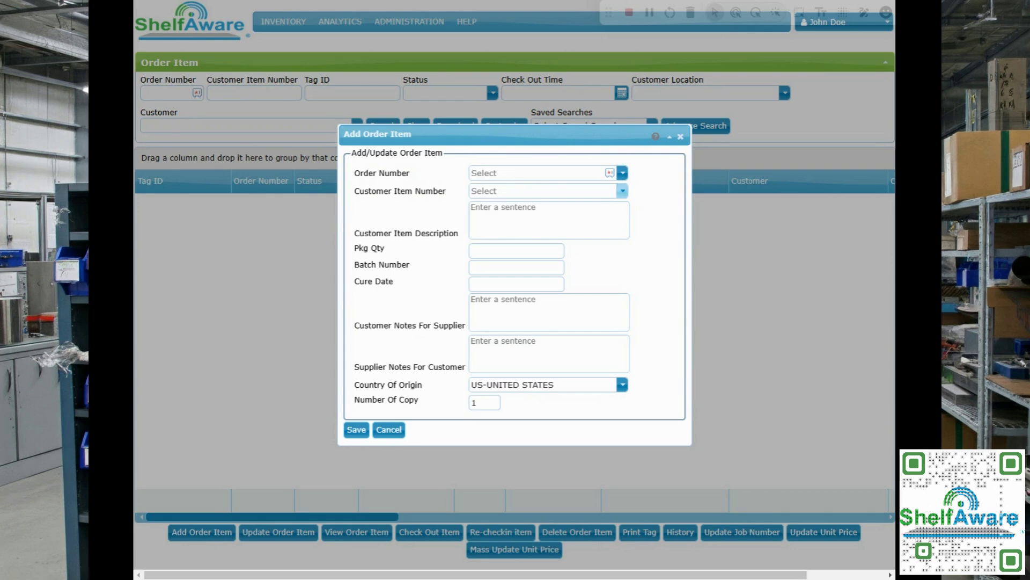
pyautogui.click(624, 174)
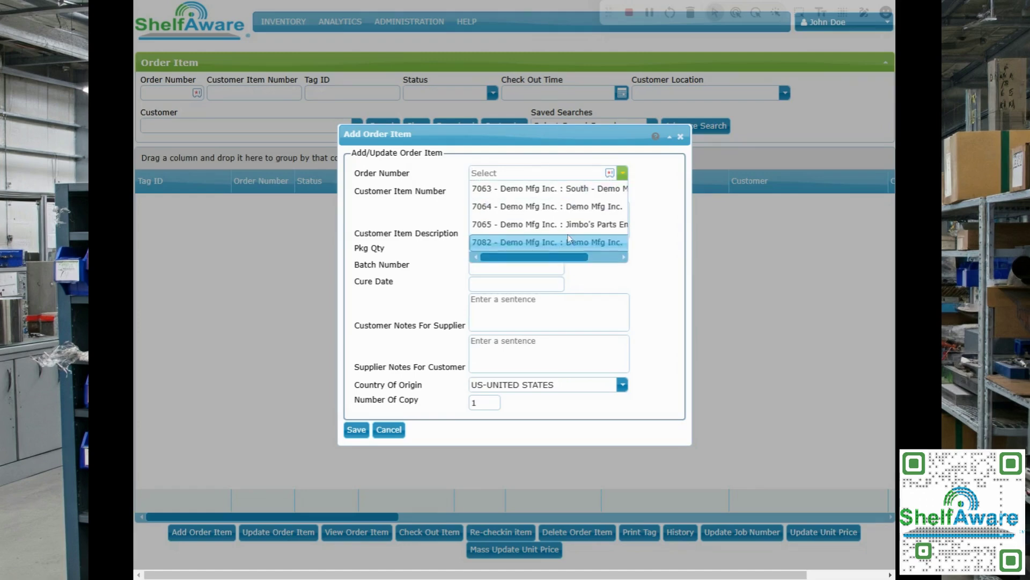
pyautogui.moveTo(566, 258); pyautogui.dragTo(529, 266)
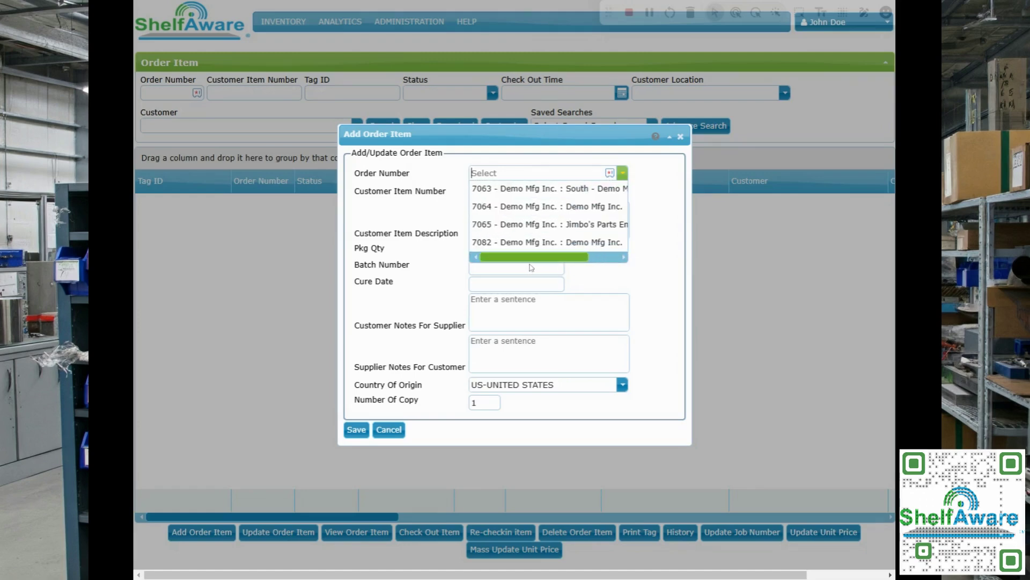
pyautogui.click(622, 173)
pyautogui.write('7082')
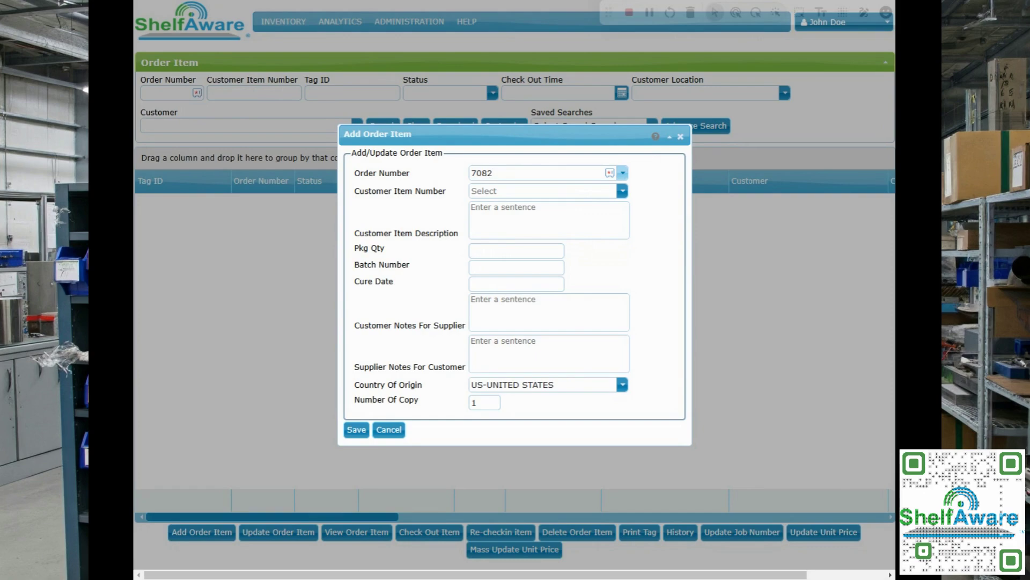
pyautogui.press('BackSpace')
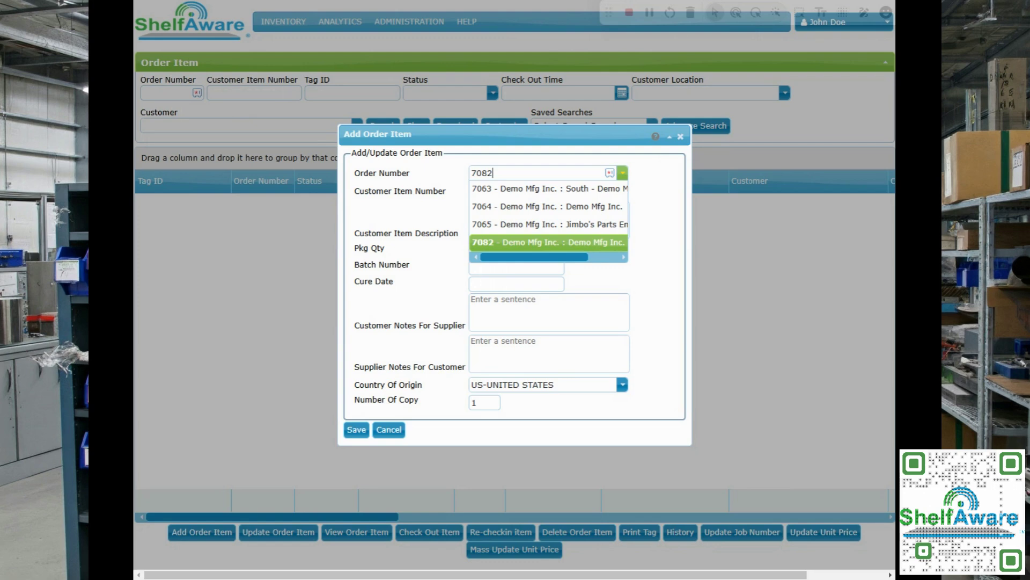
pyautogui.click(514, 246)
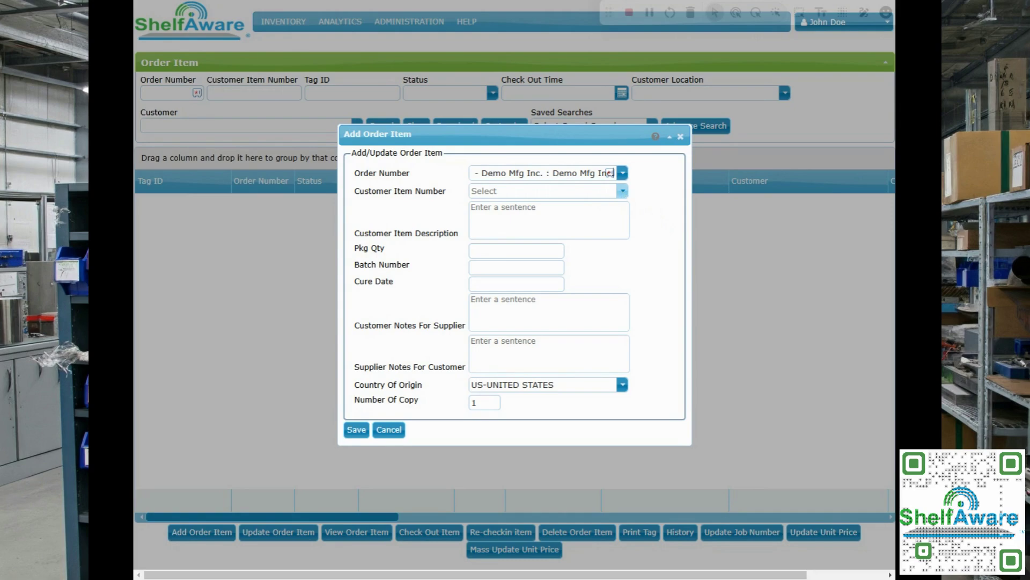
# Choose customer item 1/2 COPPER TEE - 3, keep package quantity 10 and one copy, and save the order item.
pyautogui.click(623, 191)
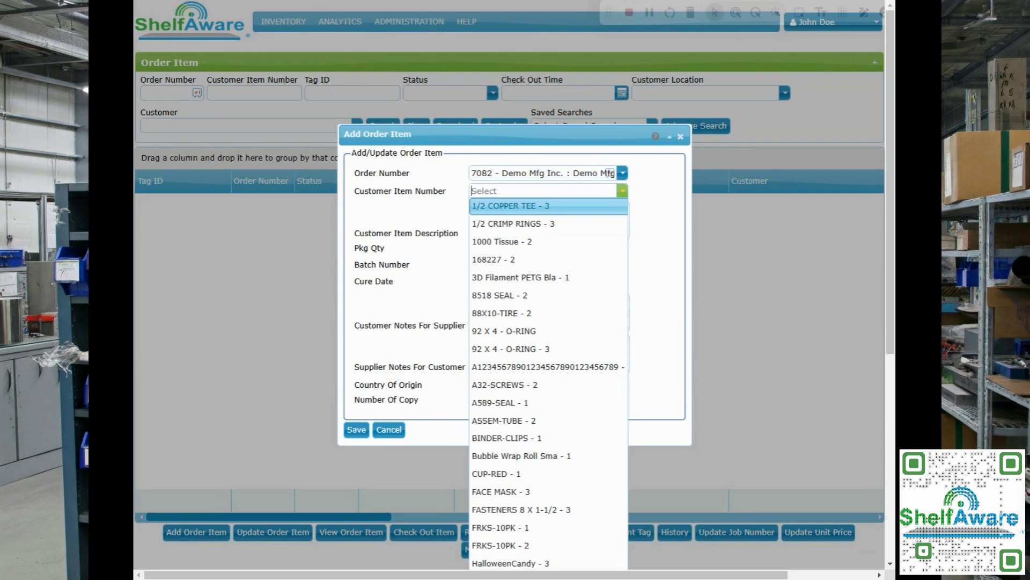
pyautogui.click(558, 208)
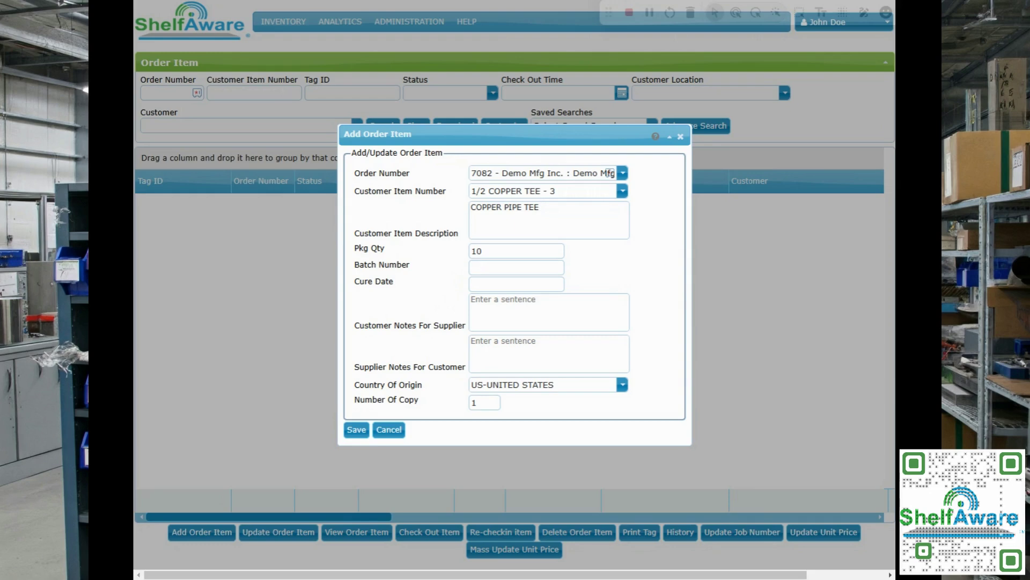
pyautogui.doubleClick(476, 251)
pyautogui.doubleClick(475, 402)
pyautogui.click(357, 431)
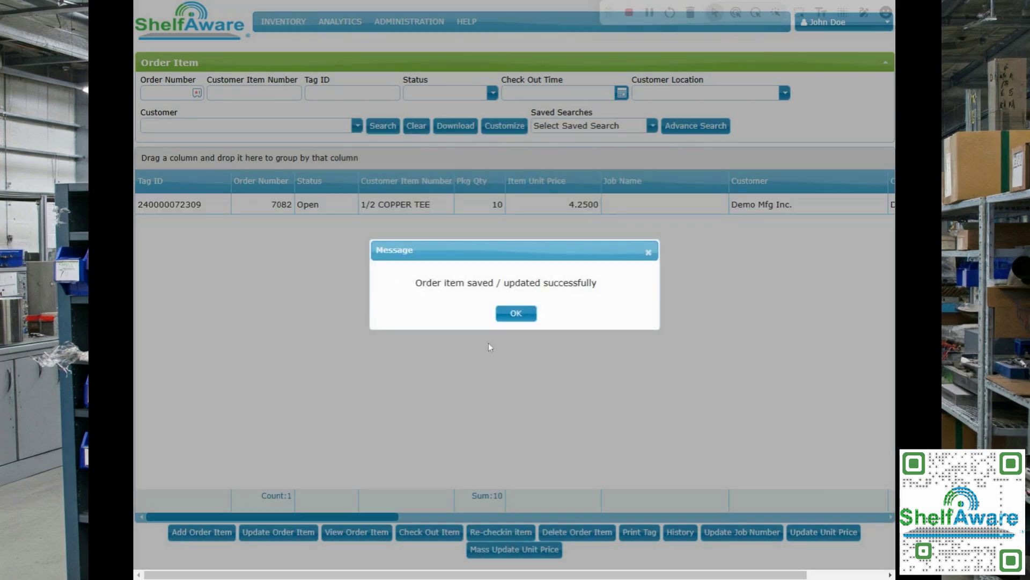
pyautogui.click(516, 312)
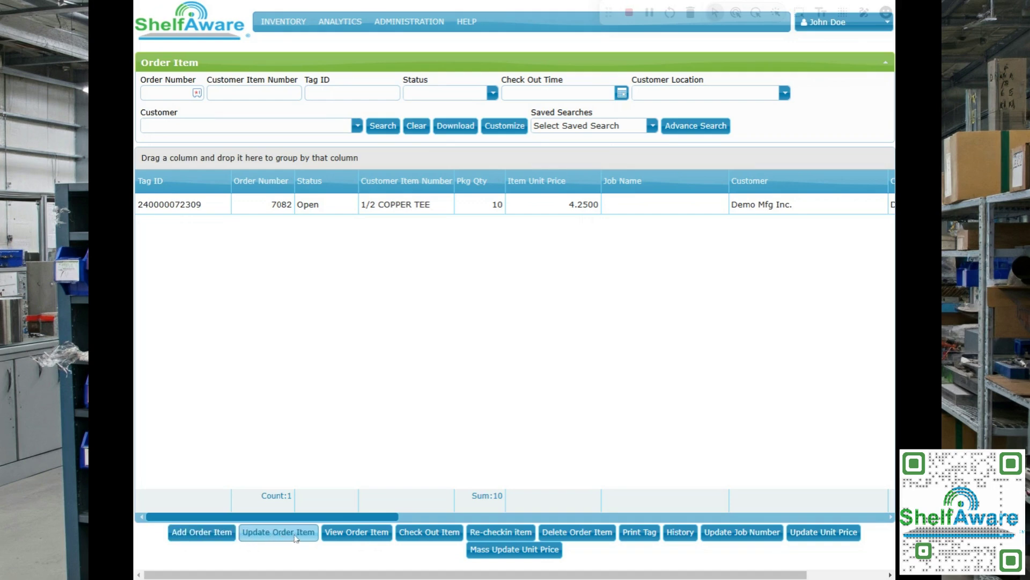
pyautogui.click(343, 208)
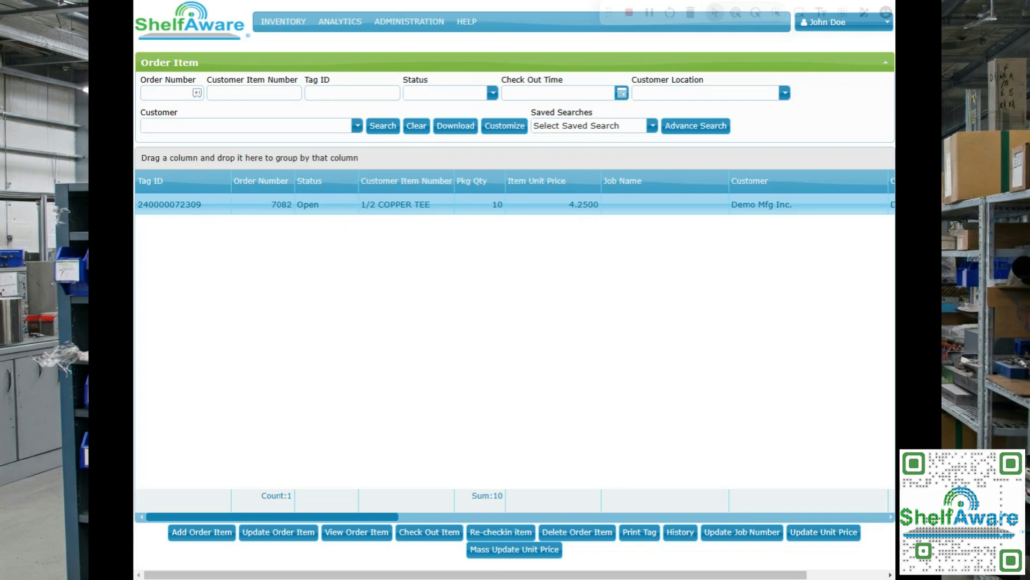
# Search the order list by the new order's number and select that order.
pyautogui.moveTo(279, 23)
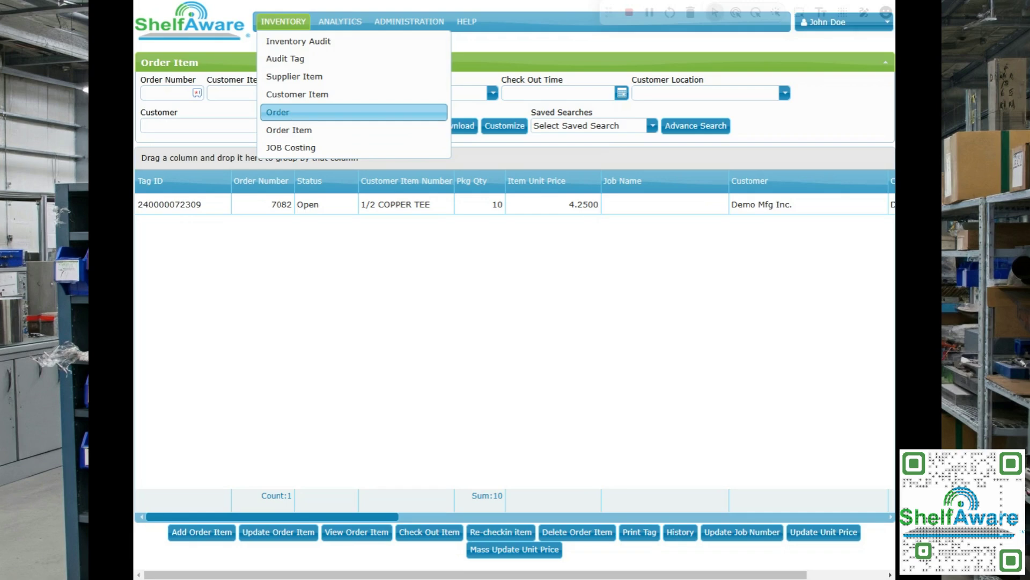
pyautogui.click(296, 114)
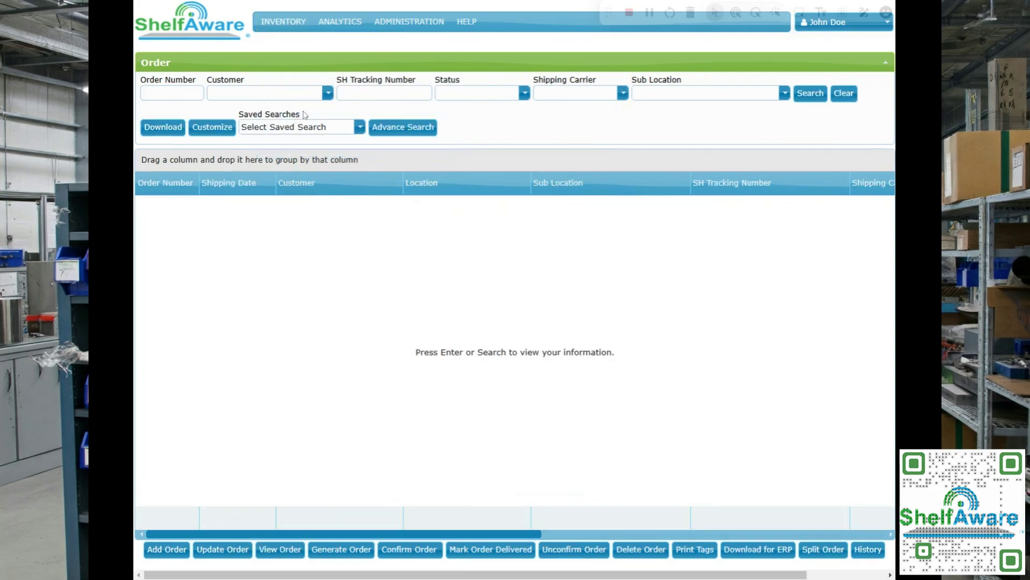
pyautogui.write('7082')
pyautogui.click(815, 101)
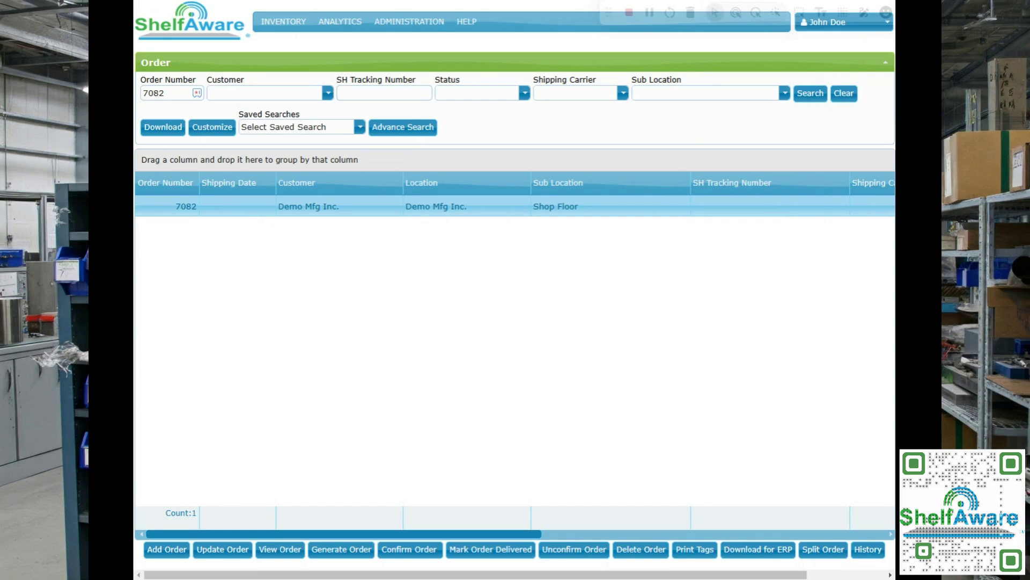
pyautogui.click(260, 212)
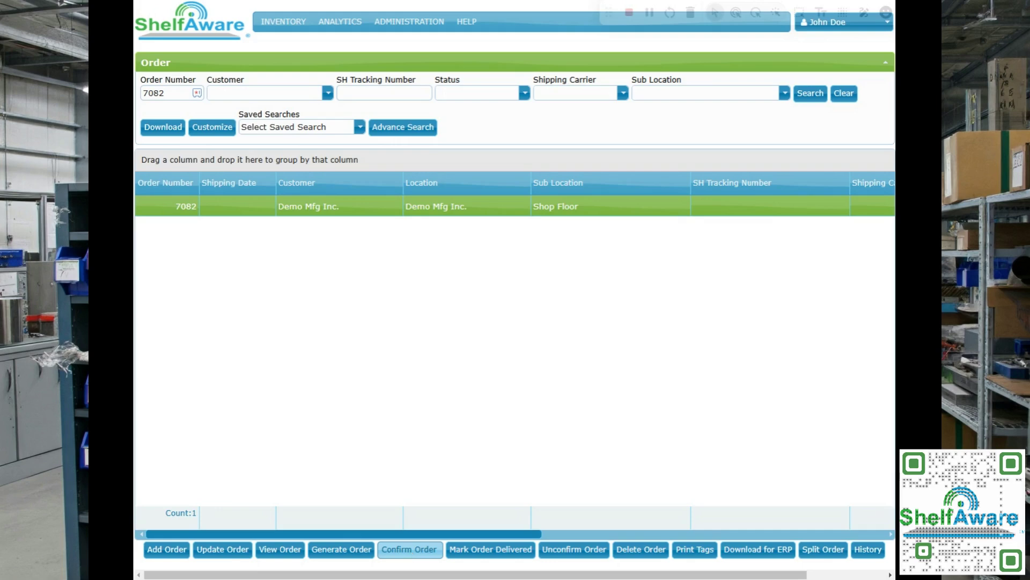
# Start confirming the selected order and set its shipping carrier to UPS.
pyautogui.click(412, 554)
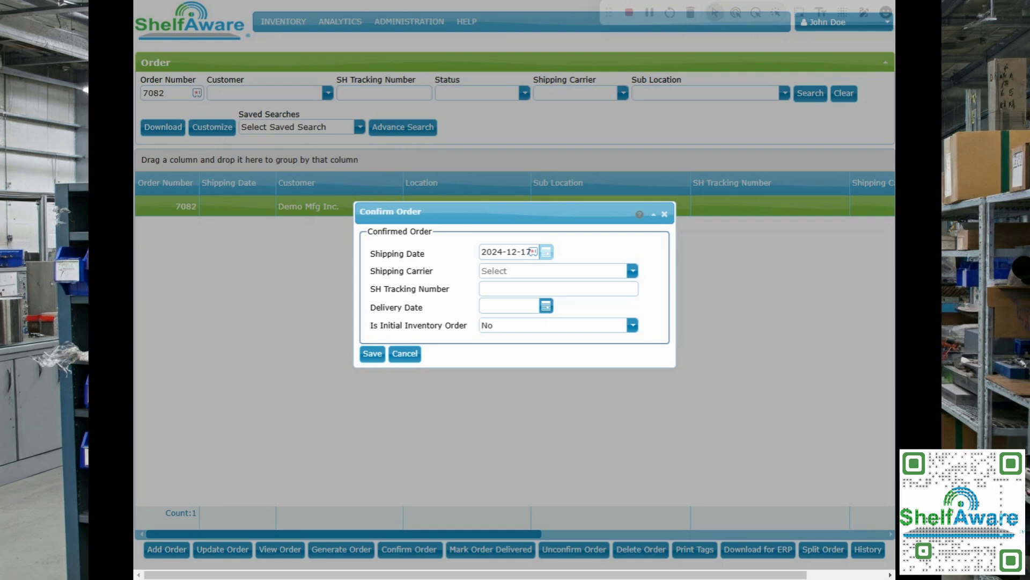
pyautogui.click(633, 270)
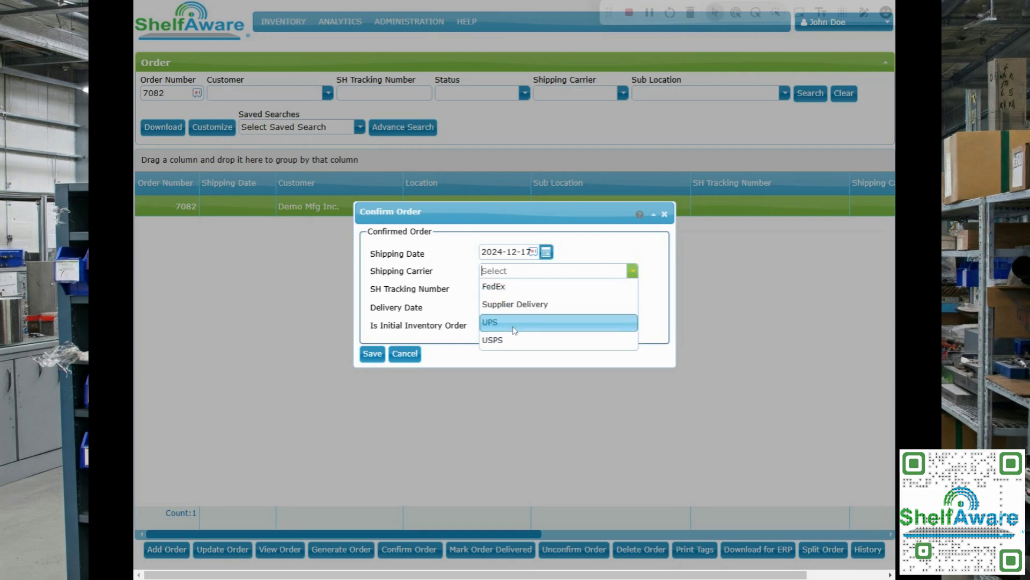
pyautogui.click(662, 302)
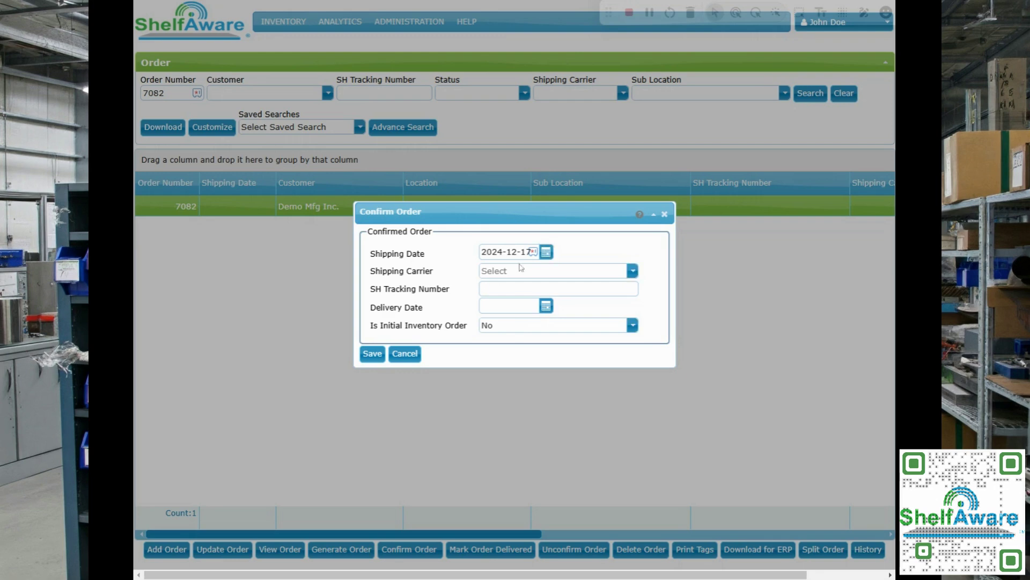
pyautogui.click(632, 271)
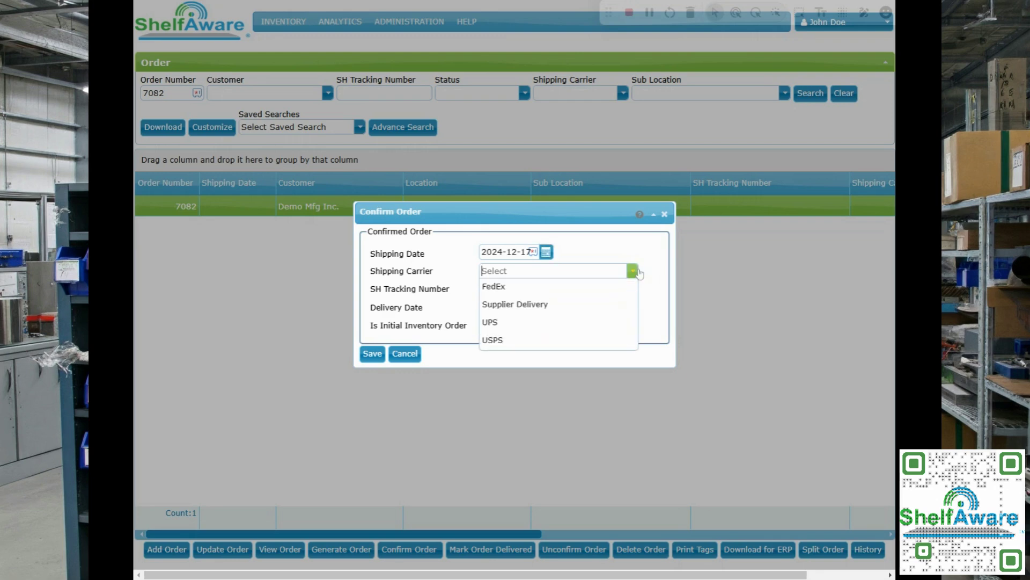
pyautogui.click(530, 328)
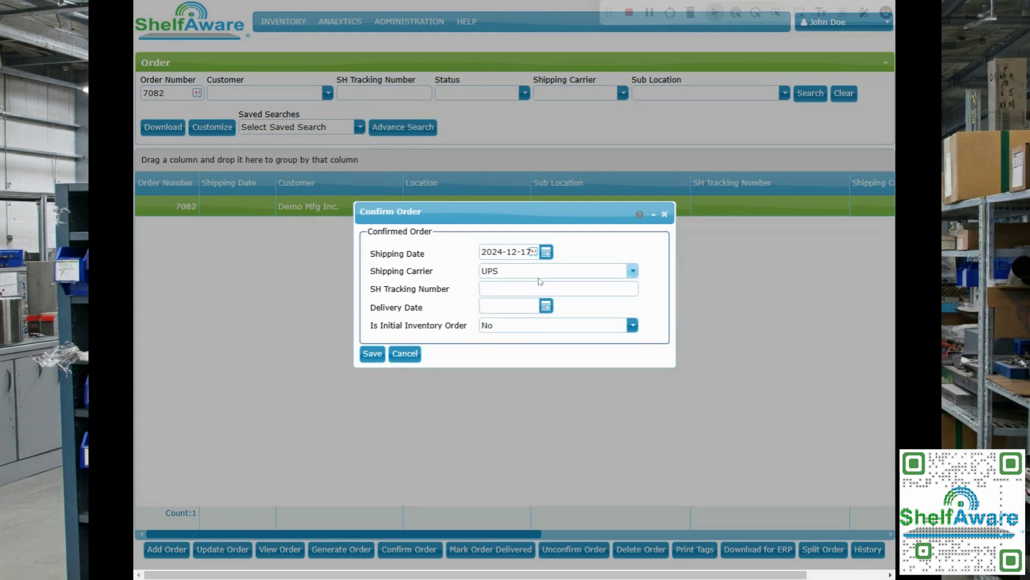
# Set the shipping date to 2024-12-17 and save the order confirmation.
pyautogui.click(511, 252)
pyautogui.click(492, 251)
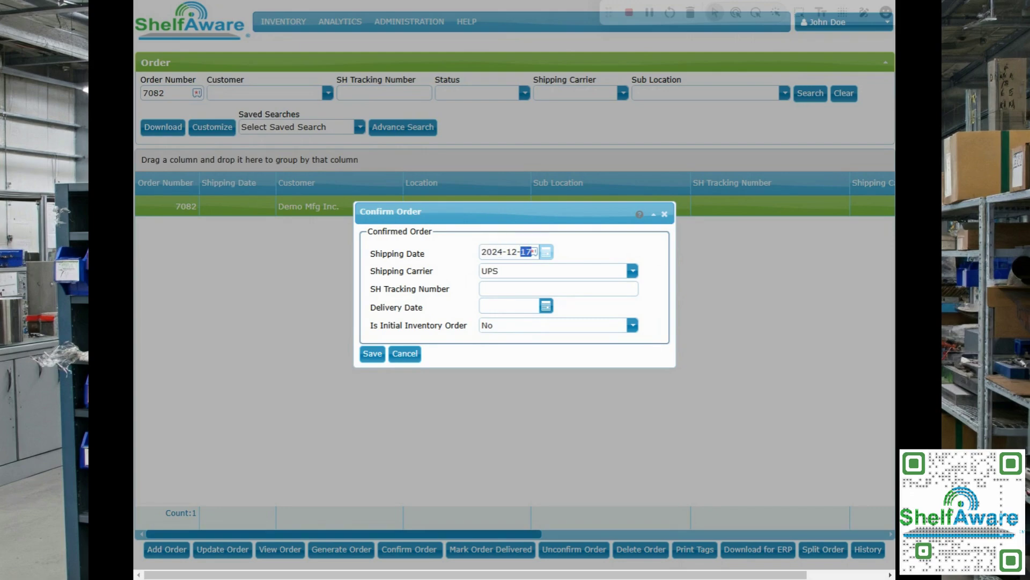
pyautogui.click(546, 252)
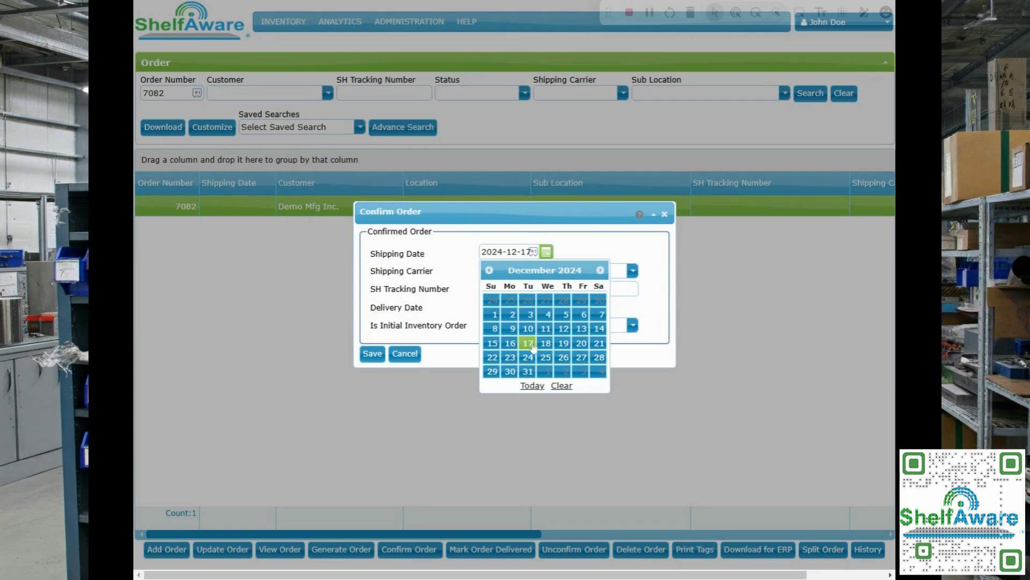
pyautogui.click(528, 345)
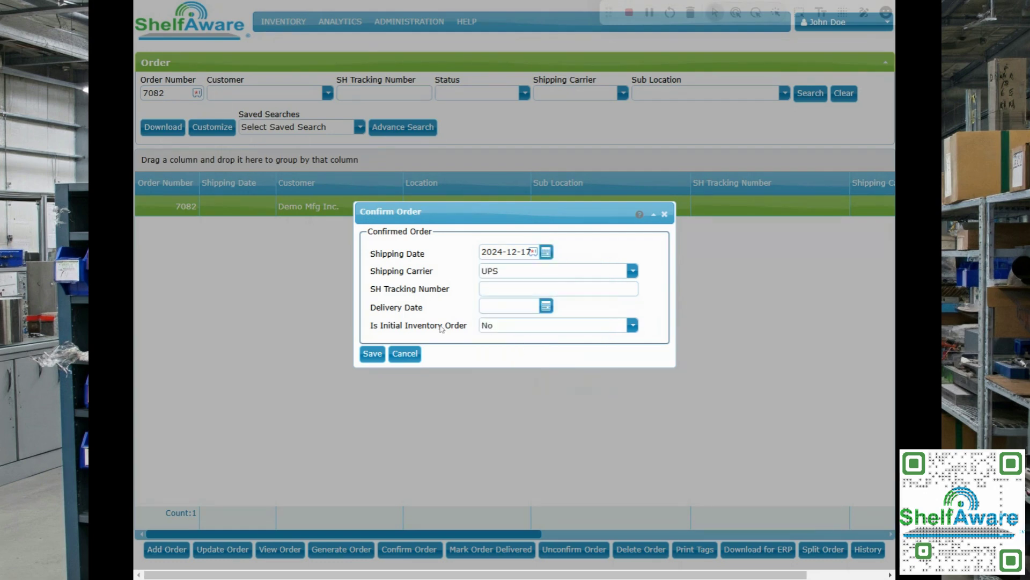
pyautogui.click(373, 355)
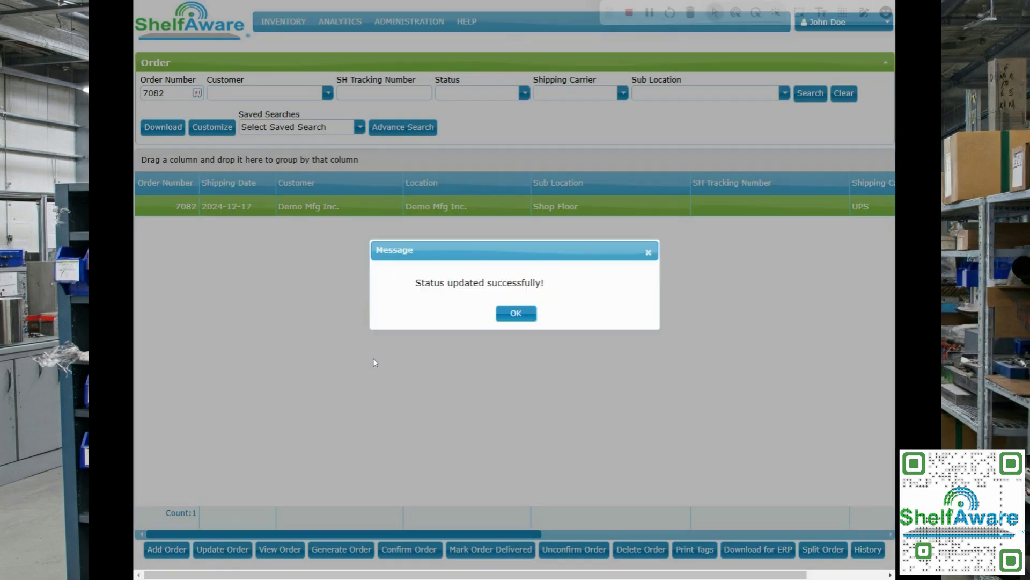
# Unconfirm the selected Demo Mfg Inc. order.
pyautogui.click(520, 316)
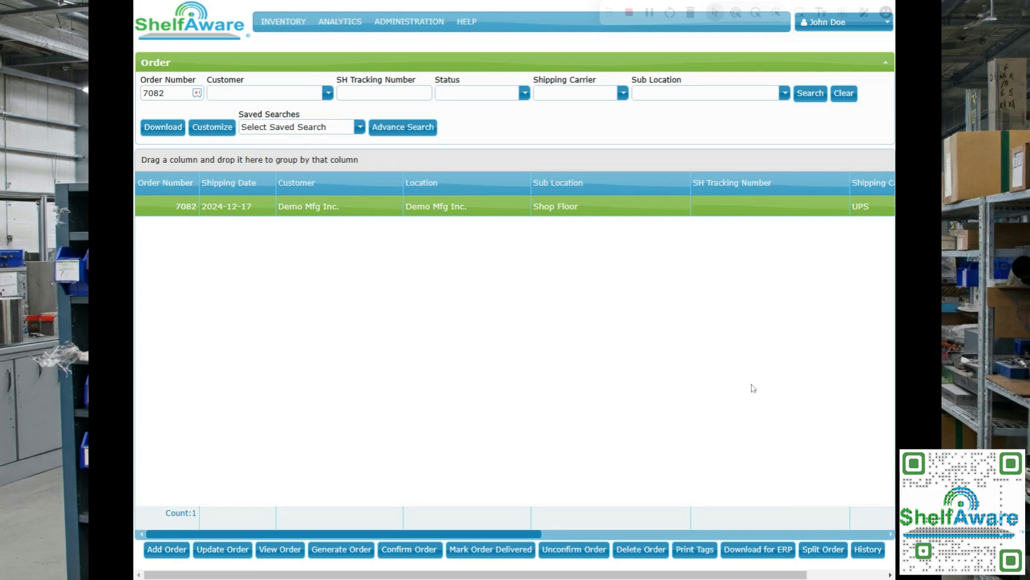
pyautogui.click(573, 553)
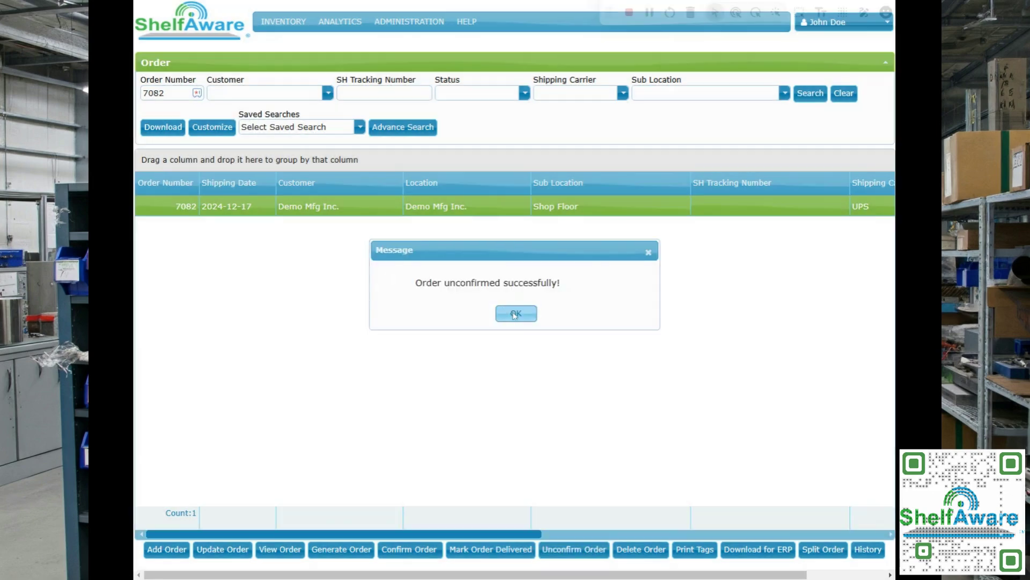
pyautogui.click(516, 314)
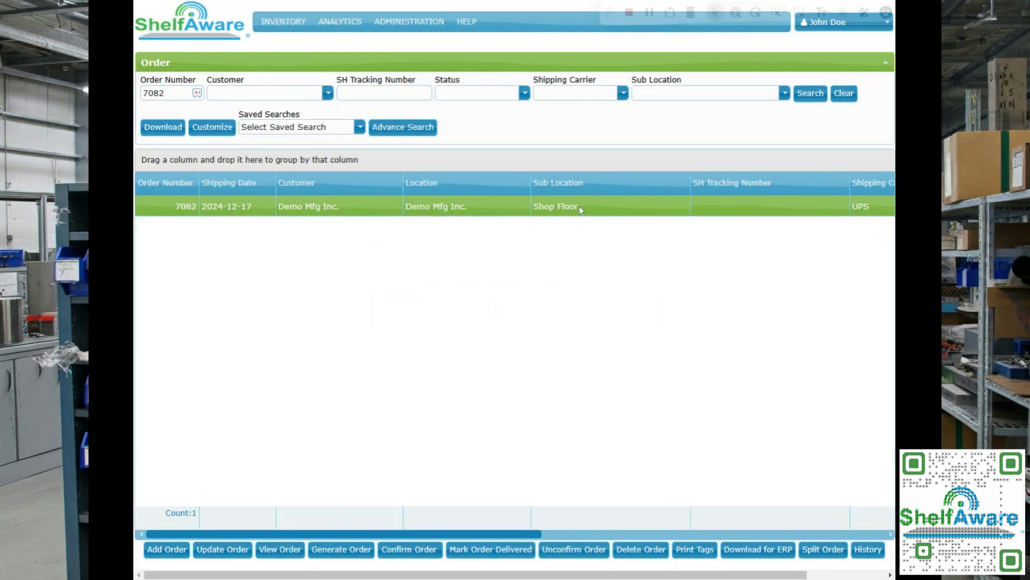
# Open the unconfirmed order's details to check its status, and close them without saving.
pyautogui.doubleClick(578, 205)
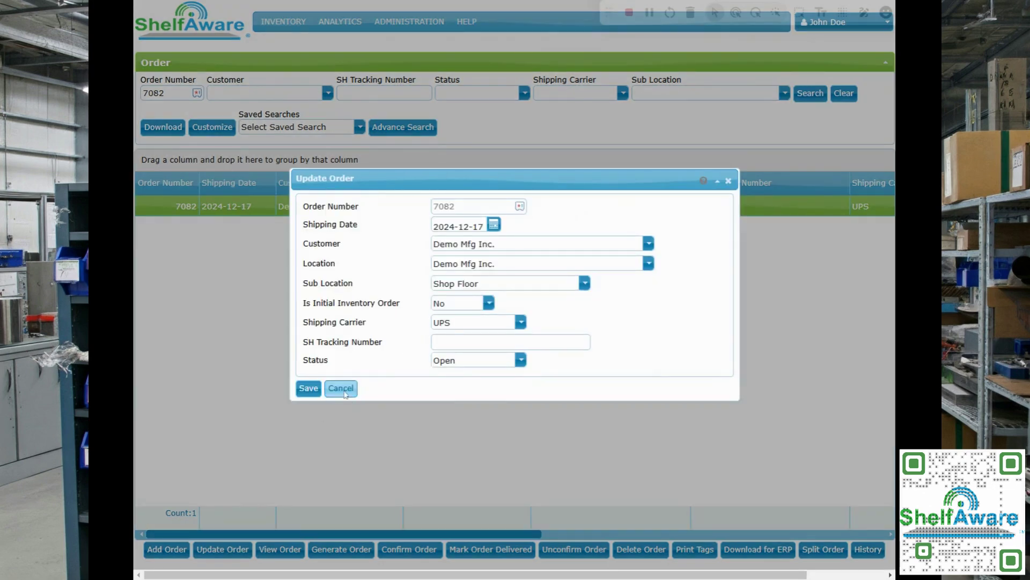
pyautogui.click(352, 389)
pyautogui.moveTo(283, 21)
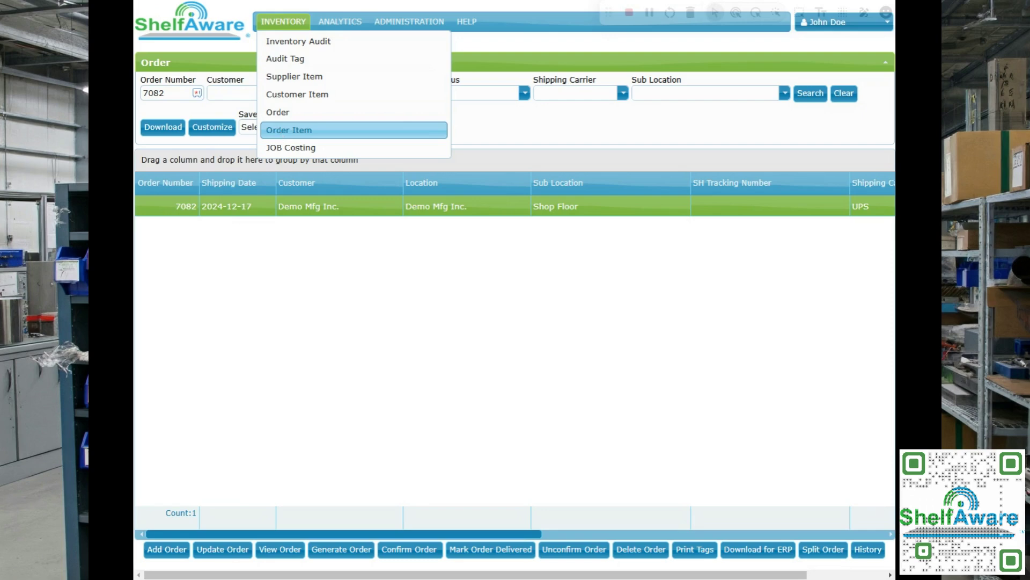
# Confirm the selected order again, keeping its UPS carrier and 2024-12-17 shipping date.
pyautogui.click(418, 550)
pyautogui.click(372, 355)
pyautogui.click(373, 355)
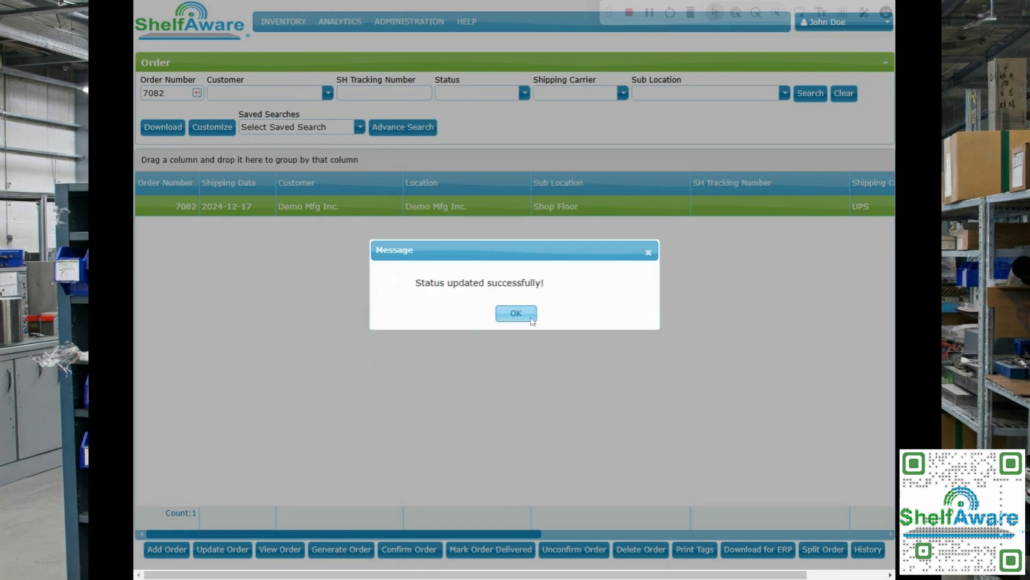
pyautogui.click(516, 313)
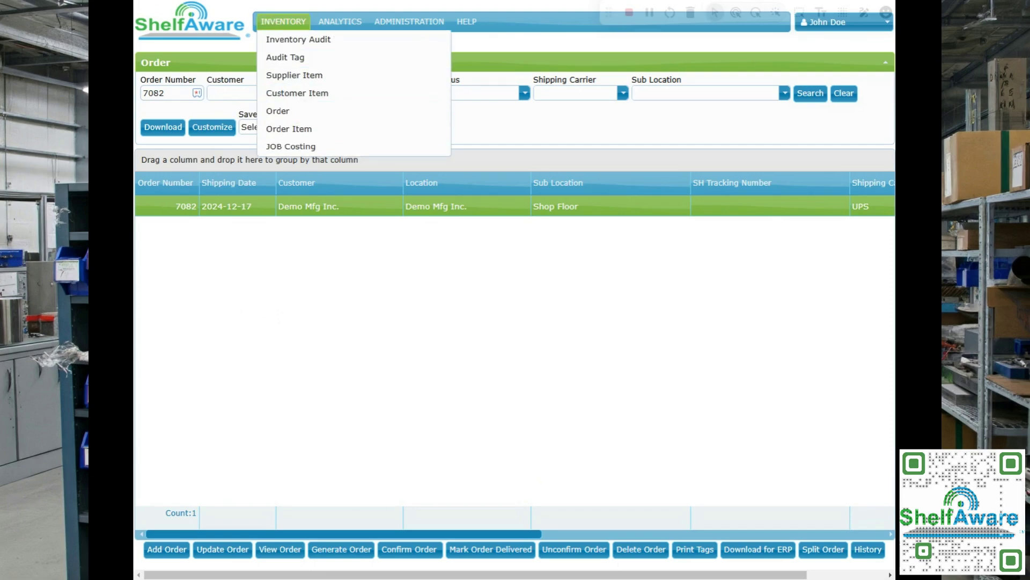
# Start marking the selected order as delivered and enter SH tracking number 1Z1245126.
pyautogui.click(171, 93)
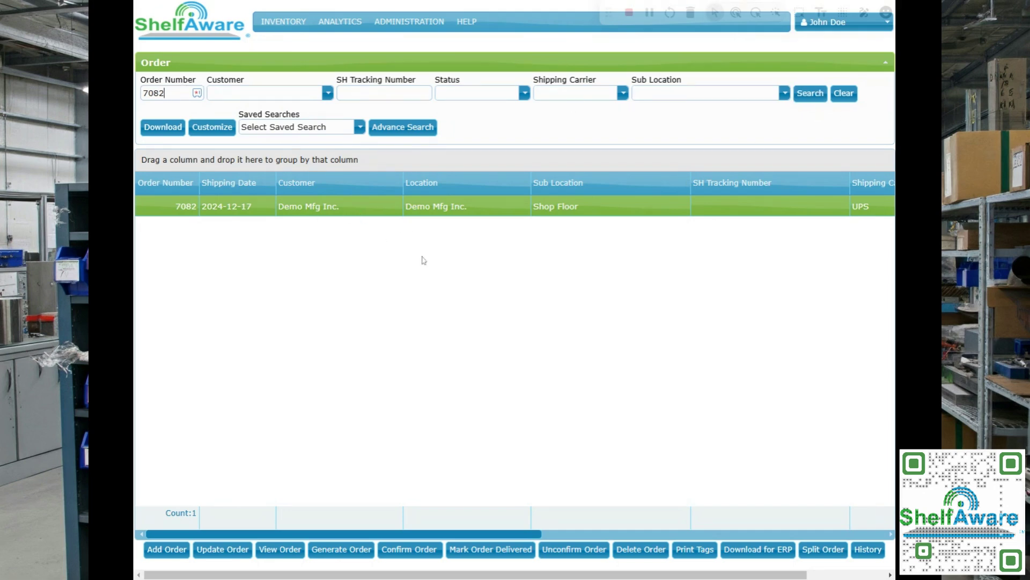
pyautogui.click(482, 558)
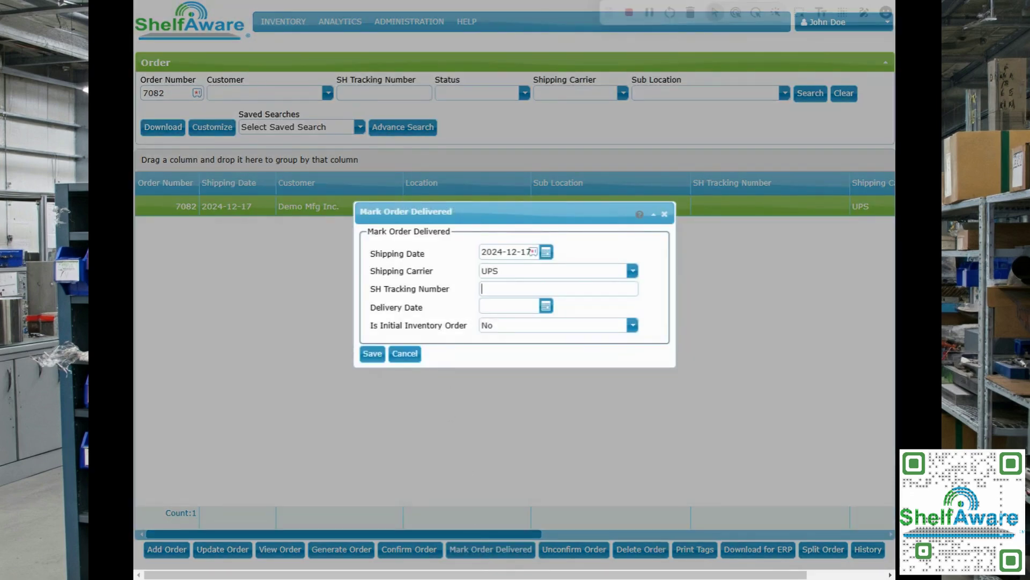
pyautogui.write('1Z1245126')
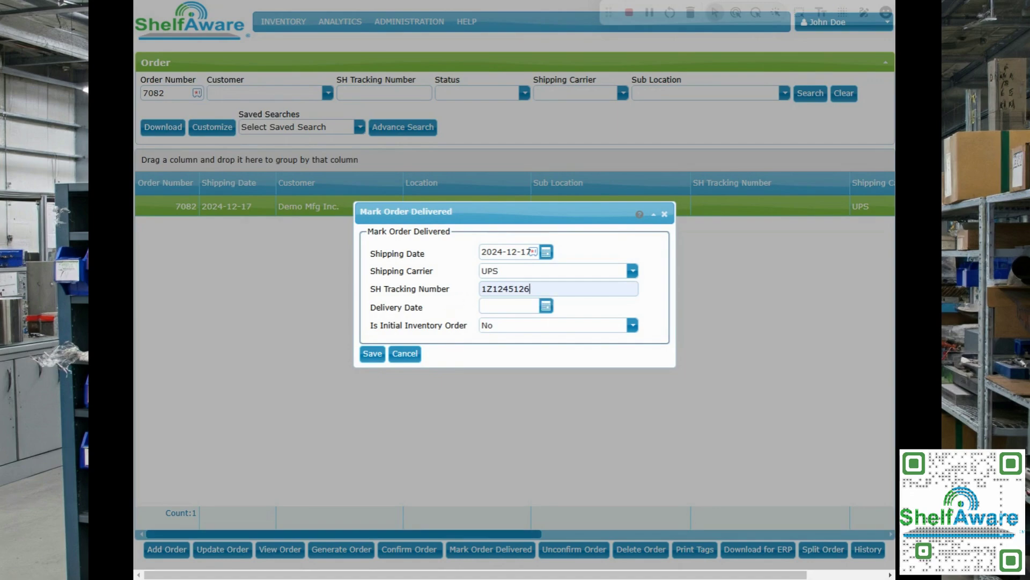
# Set the delivery date to 2024-12-17, save, and confirm marking the order delivered.
pyautogui.click(544, 307)
pyautogui.click(544, 310)
pyautogui.click(546, 307)
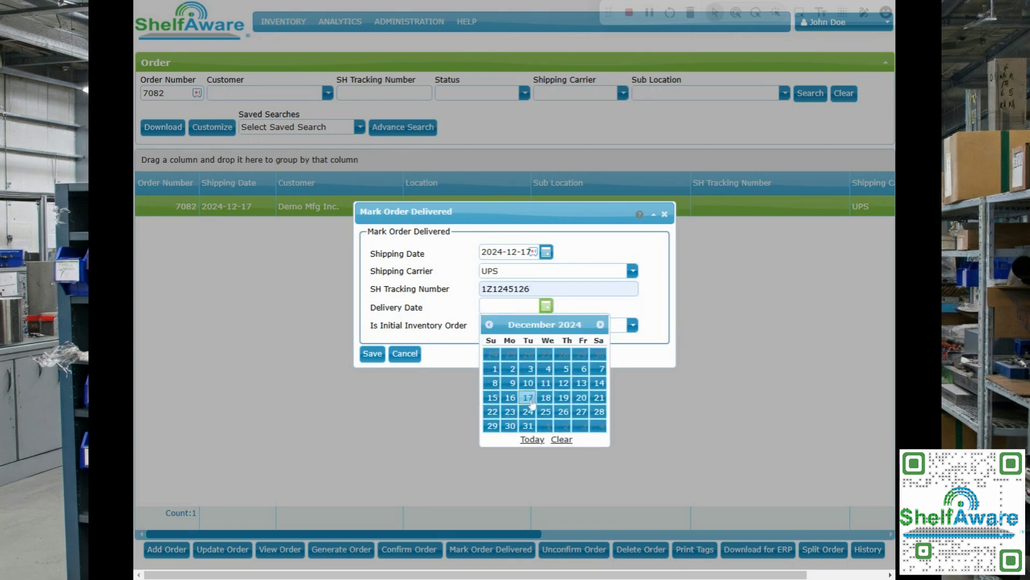
pyautogui.click(528, 397)
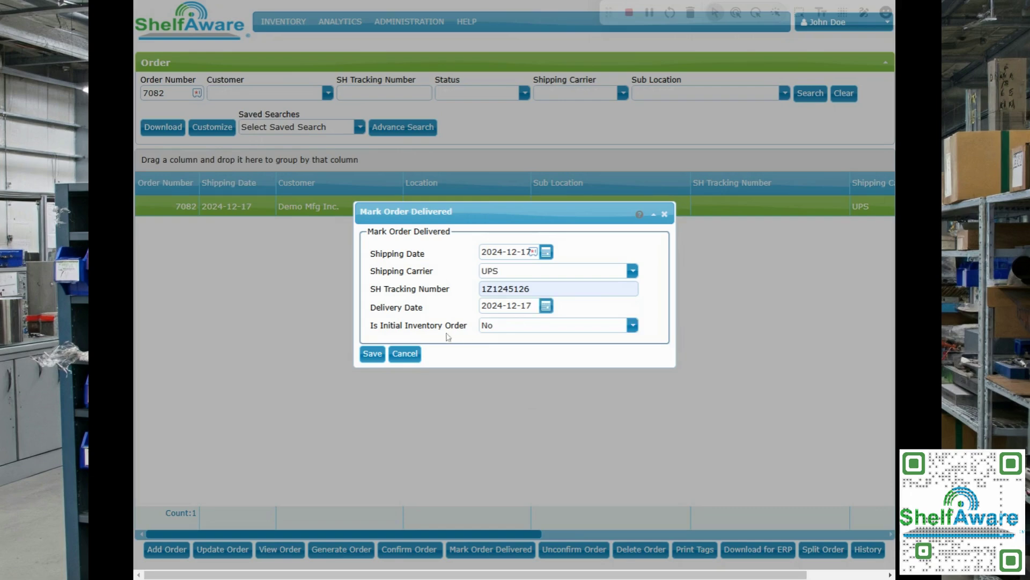
pyautogui.click(378, 356)
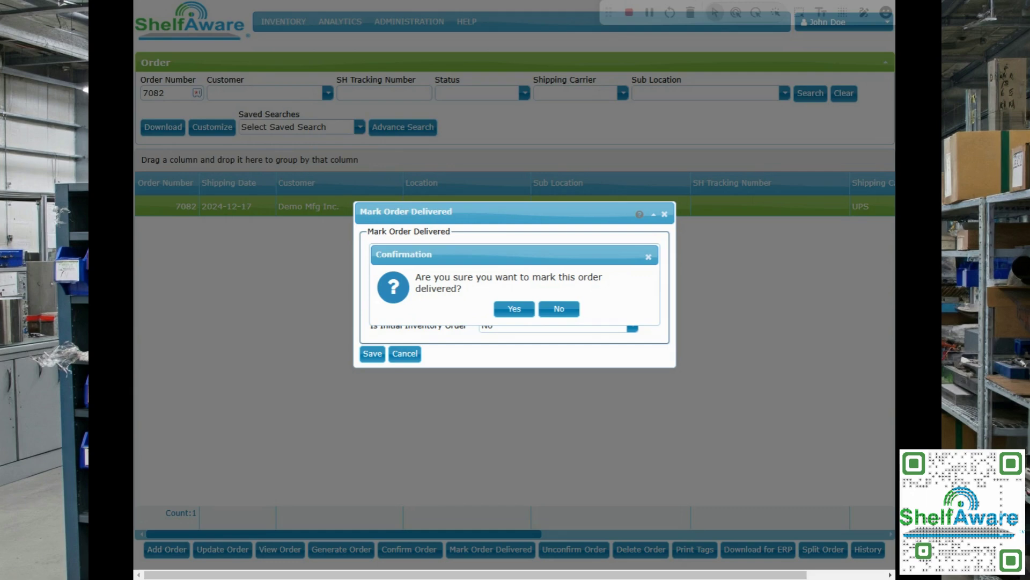
pyautogui.click(514, 310)
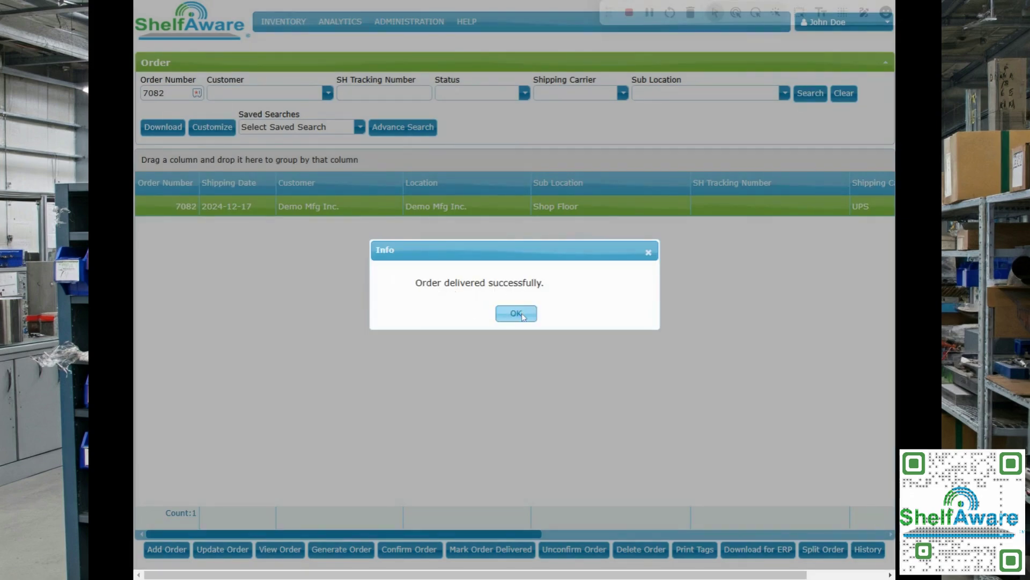
pyautogui.click(523, 316)
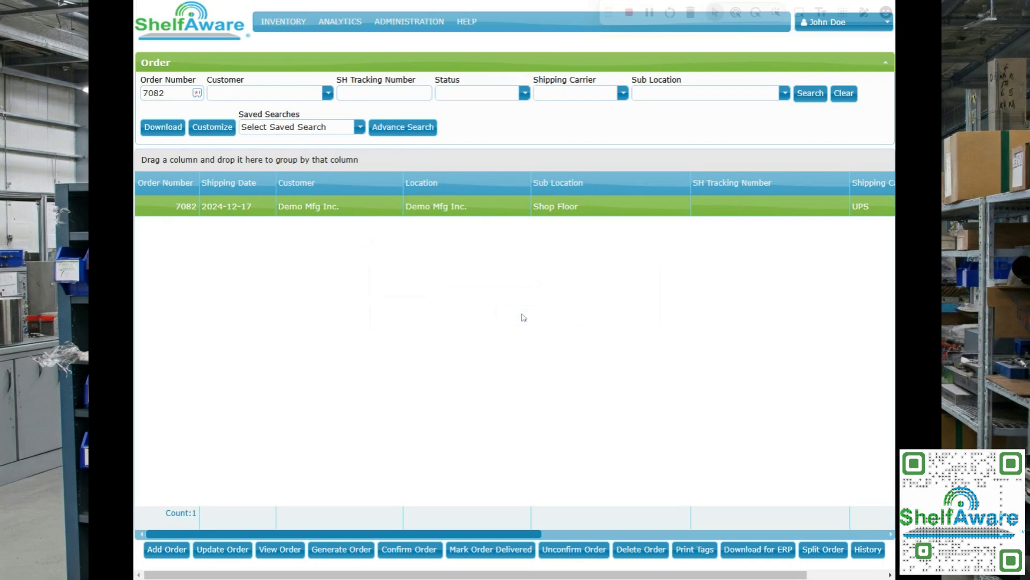